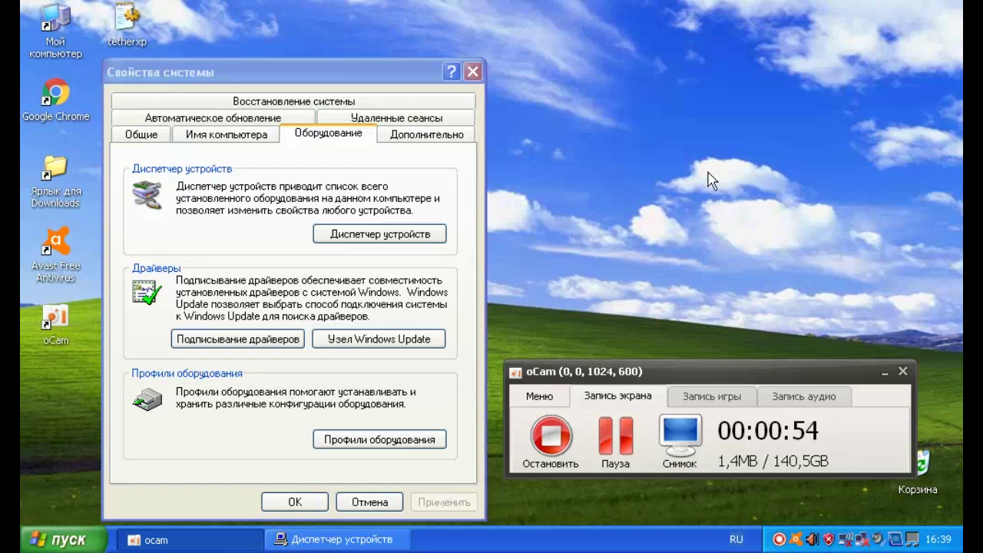
Step: Bring up Device Manager and show the device instance ID (Код экземпляра устройства) in the RNDIS device's properties
{"action": "left_click_drag", "start_coordinate": [392, 72], "coordinate": [530, 38]}
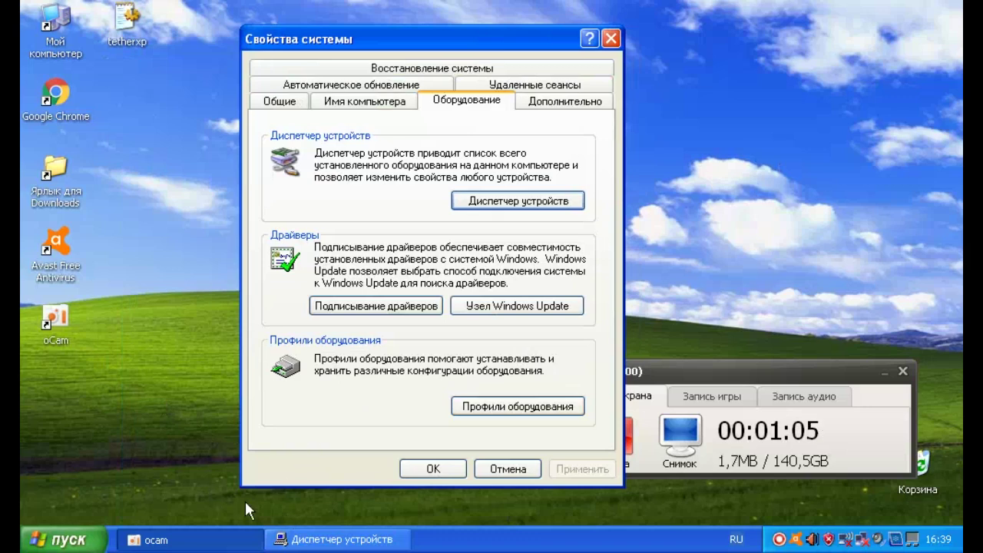
{"action": "left_click", "coordinate": [301, 538]}
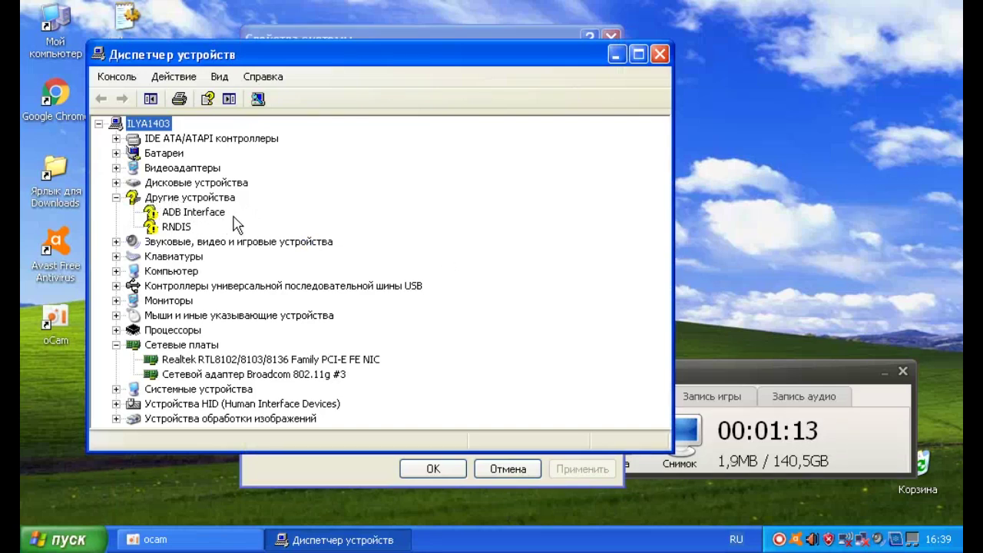
{"action": "left_click", "coordinate": [182, 229]}
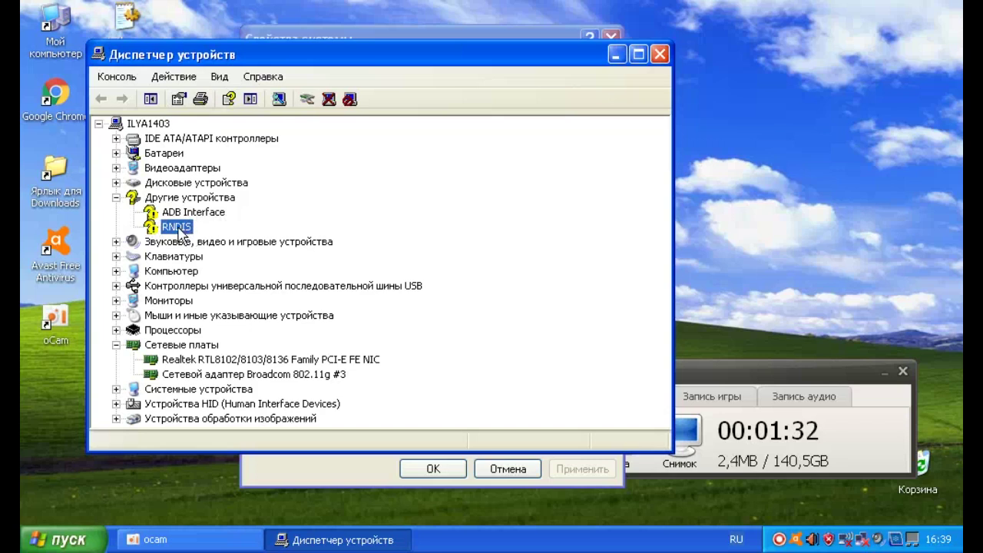
{"action": "left_click_drag", "start_coordinate": [231, 55], "coordinate": [317, 60]}
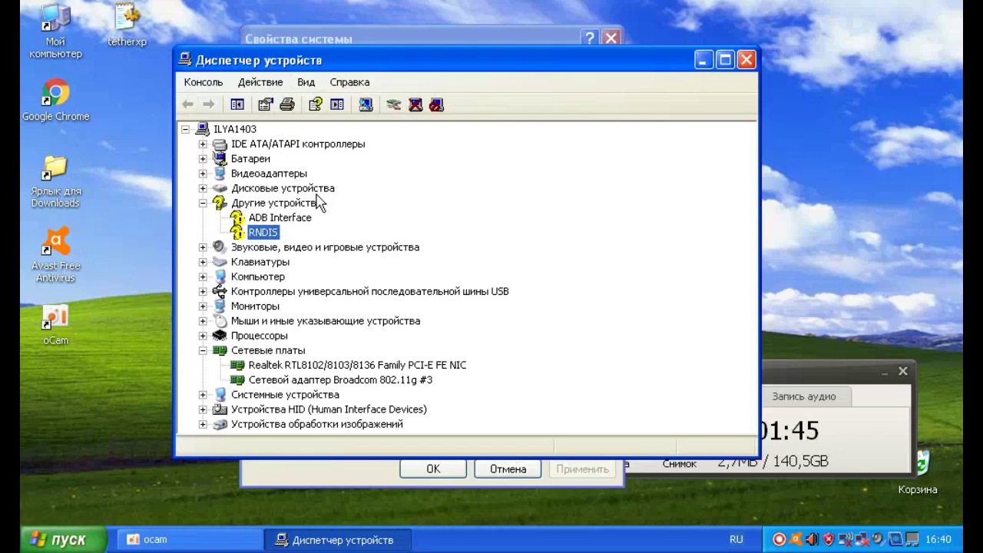
{"action": "right_click", "coordinate": [264, 234]}
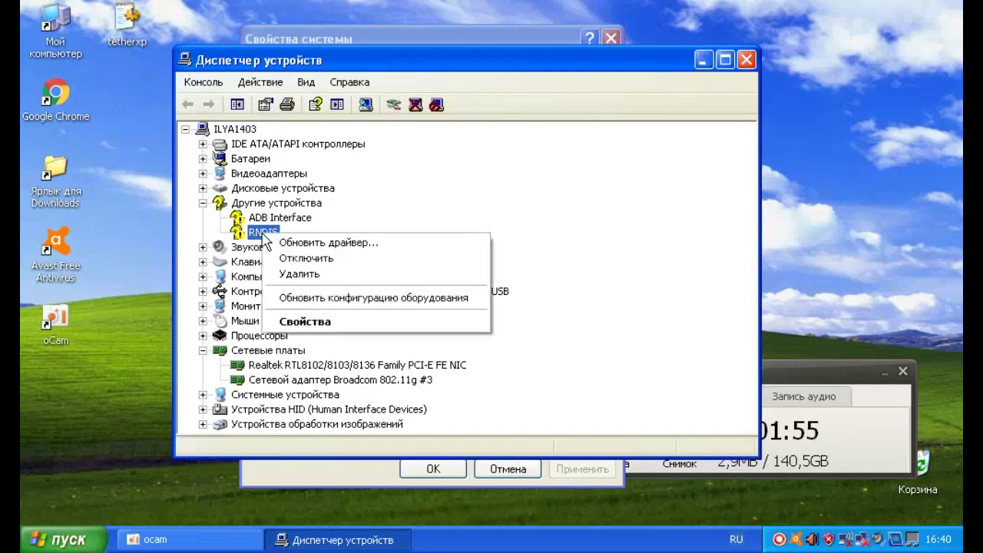
{"action": "left_click", "coordinate": [314, 323]}
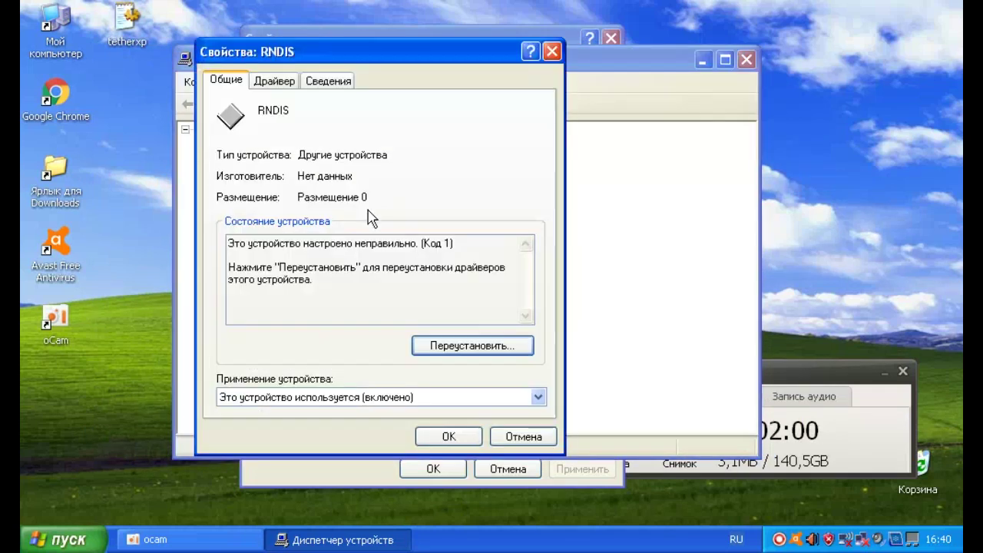
{"action": "left_click", "coordinate": [326, 83]}
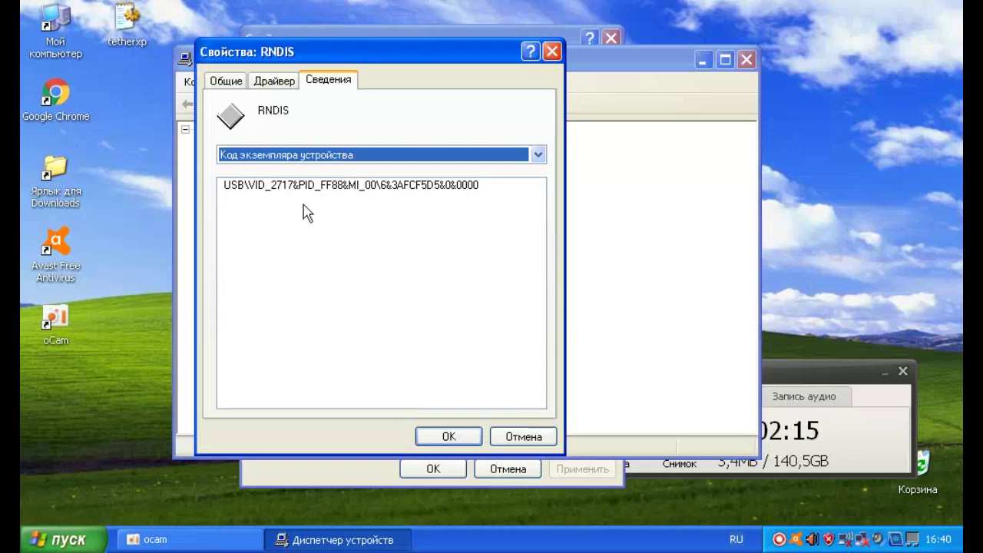
Step: Open tetherxp.inf in WordPad, review the device IDs under [AndroidDevices] and [AndroidDevices.NT.5.1], and close the file and the RNDIS properties
{"action": "right_click", "coordinate": [122, 26]}
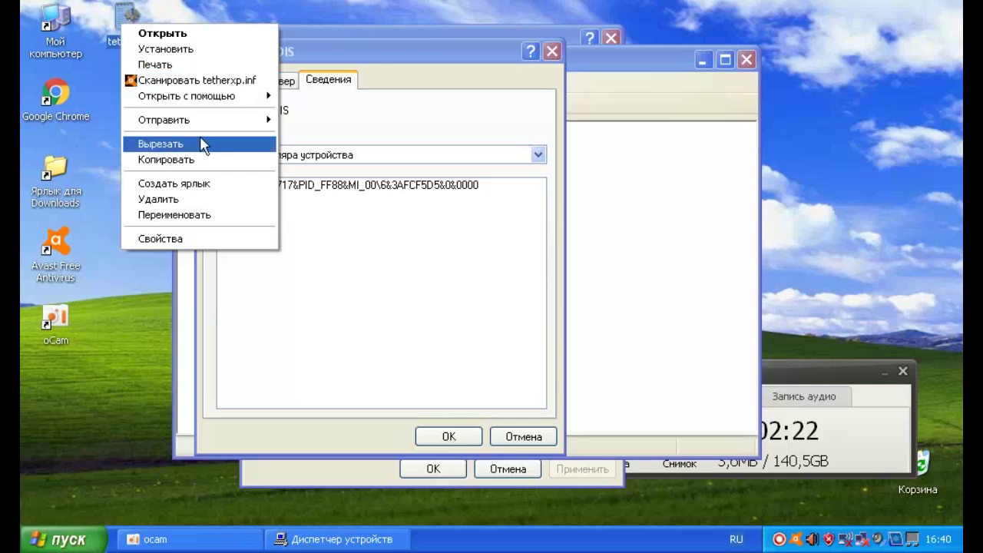
{"action": "mouse_move", "coordinate": [213, 98]}
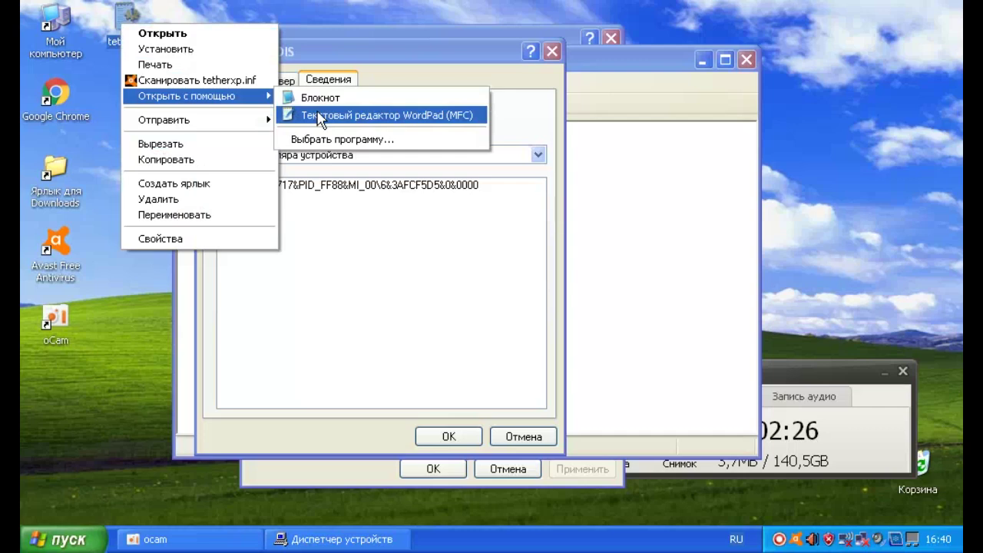
{"action": "left_click", "coordinate": [318, 116]}
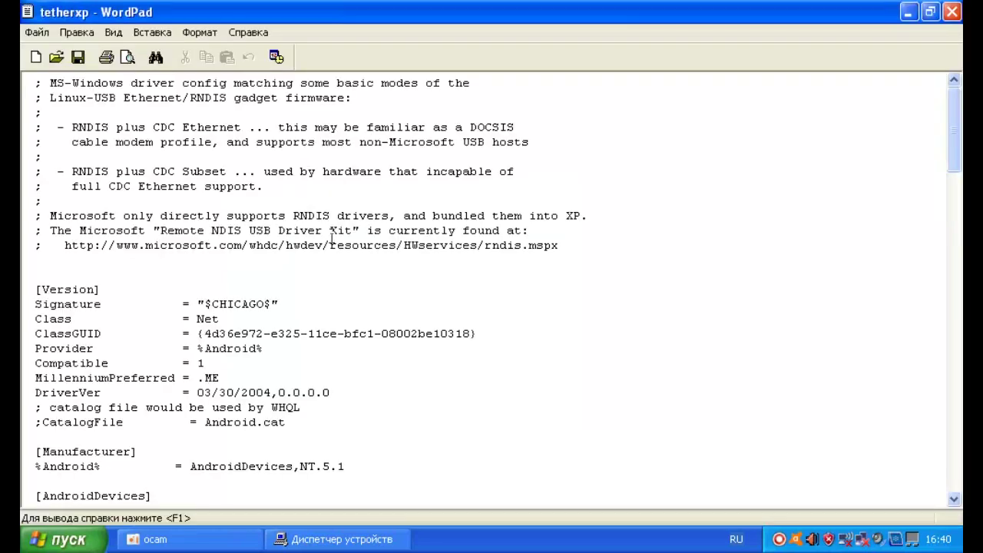
{"action": "scroll", "coordinate": [284, 265], "scroll_direction": "down", "scroll_amount": 7}
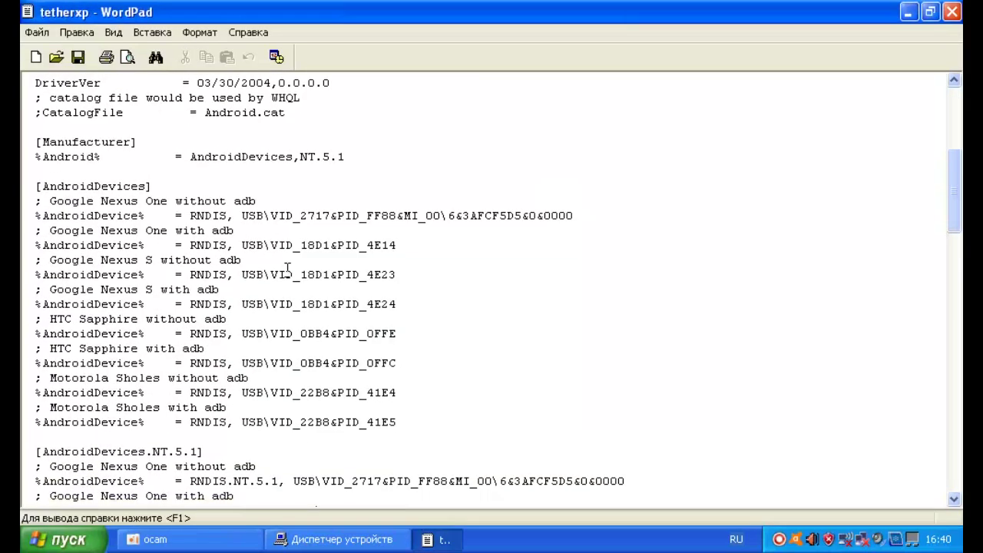
{"action": "scroll", "coordinate": [287, 267], "scroll_direction": "down", "scroll_amount": 4}
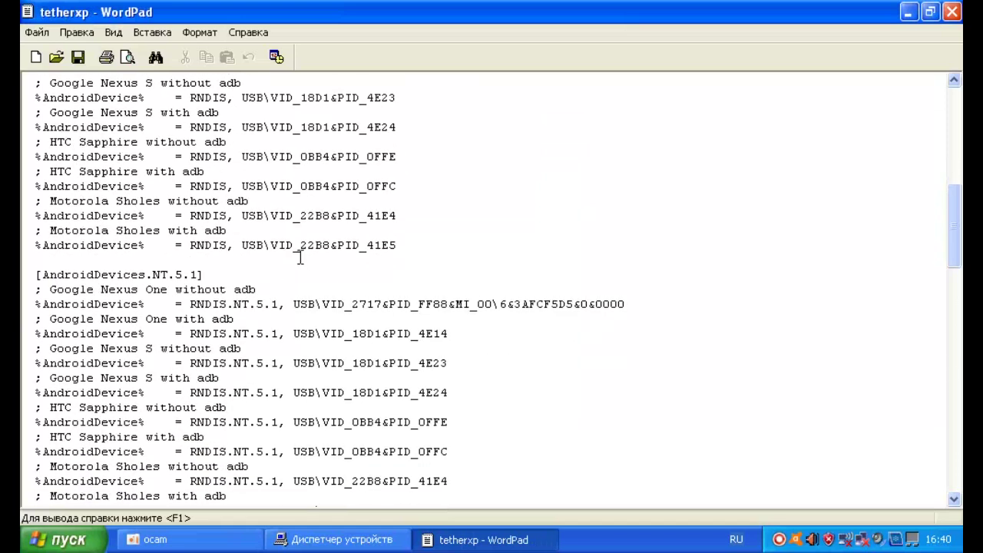
{"action": "scroll", "coordinate": [258, 254], "scroll_direction": "down", "scroll_amount": 3}
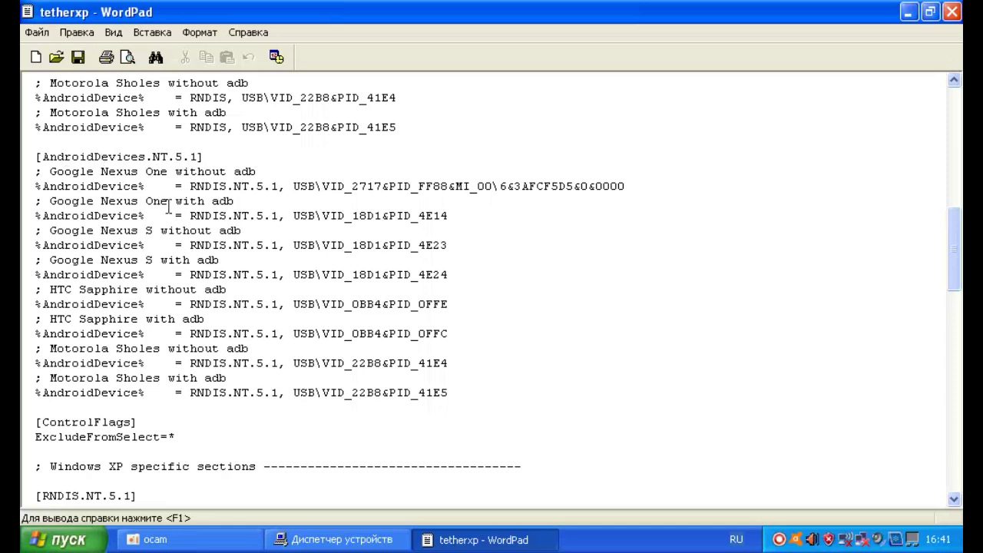
{"action": "scroll", "coordinate": [167, 207], "scroll_direction": "up", "scroll_amount": 6}
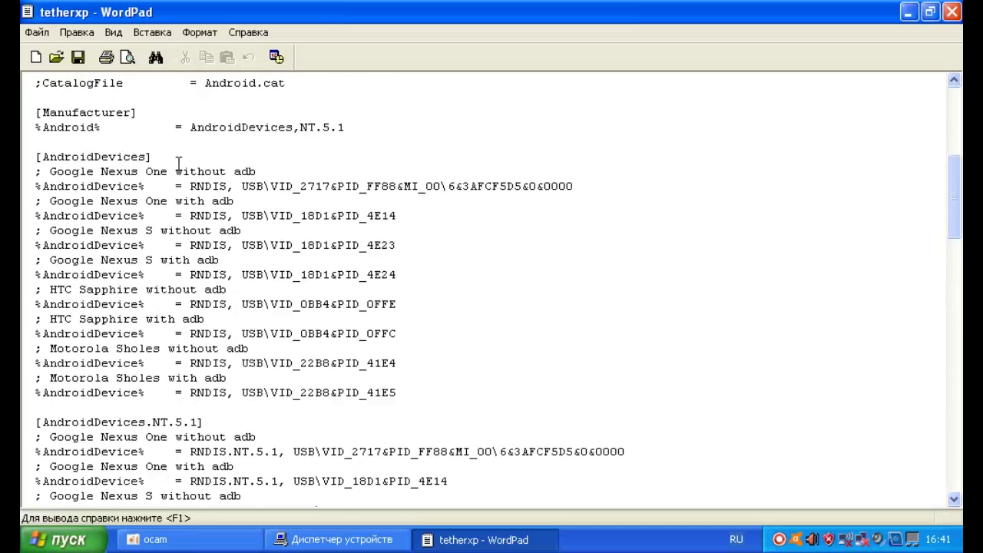
{"action": "scroll", "coordinate": [204, 209], "scroll_direction": "down", "scroll_amount": 4}
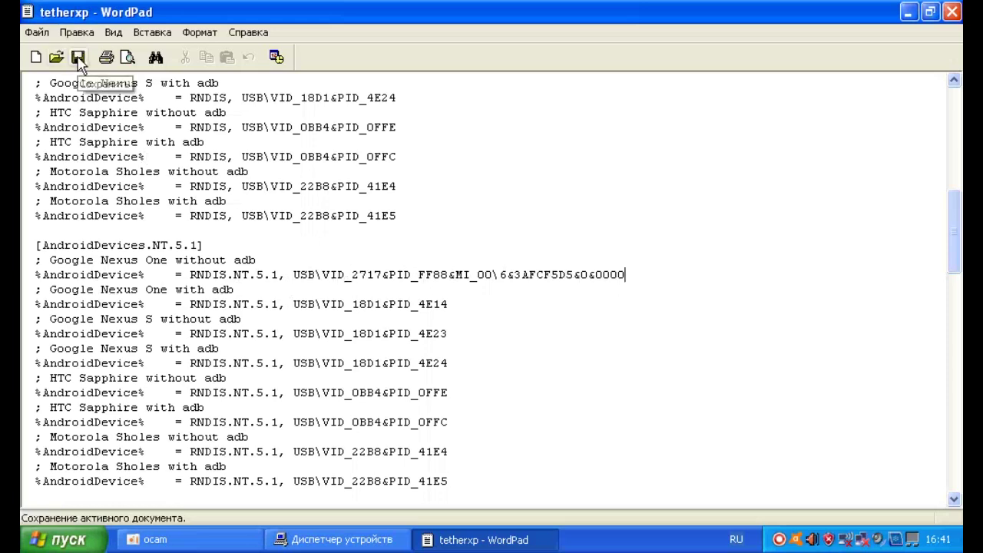
{"action": "scroll", "coordinate": [78, 64], "scroll_direction": "down", "scroll_amount": 4}
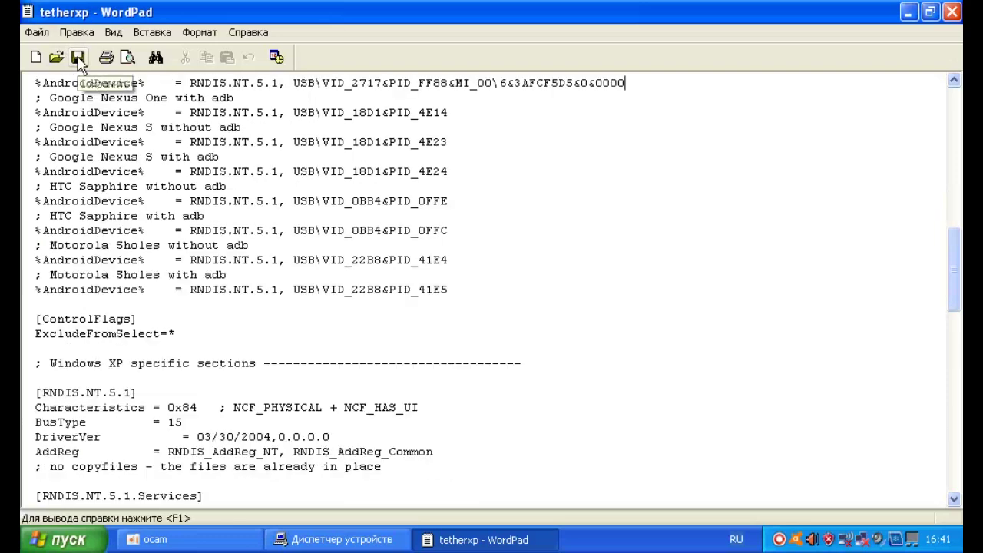
{"action": "left_click", "coordinate": [957, 13]}
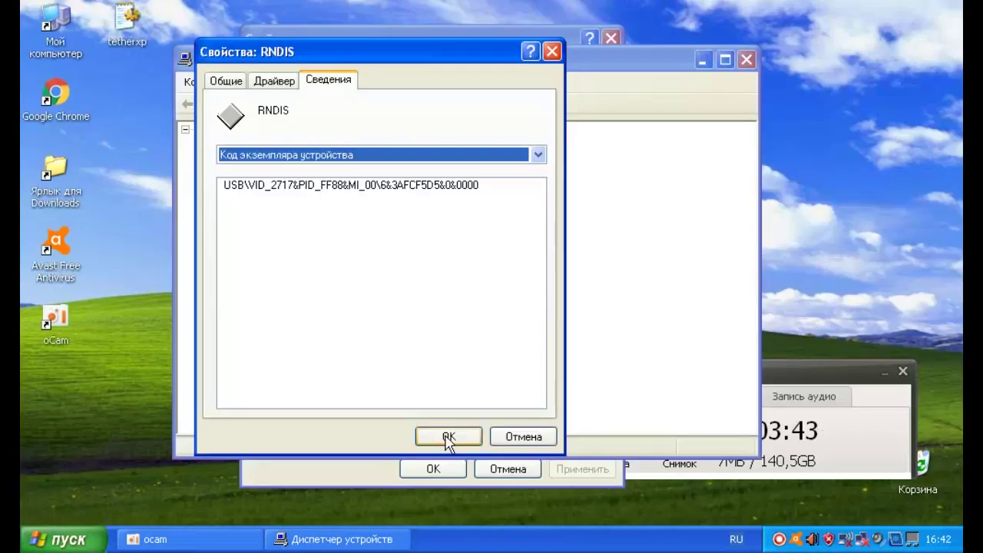
{"action": "left_click", "coordinate": [448, 437]}
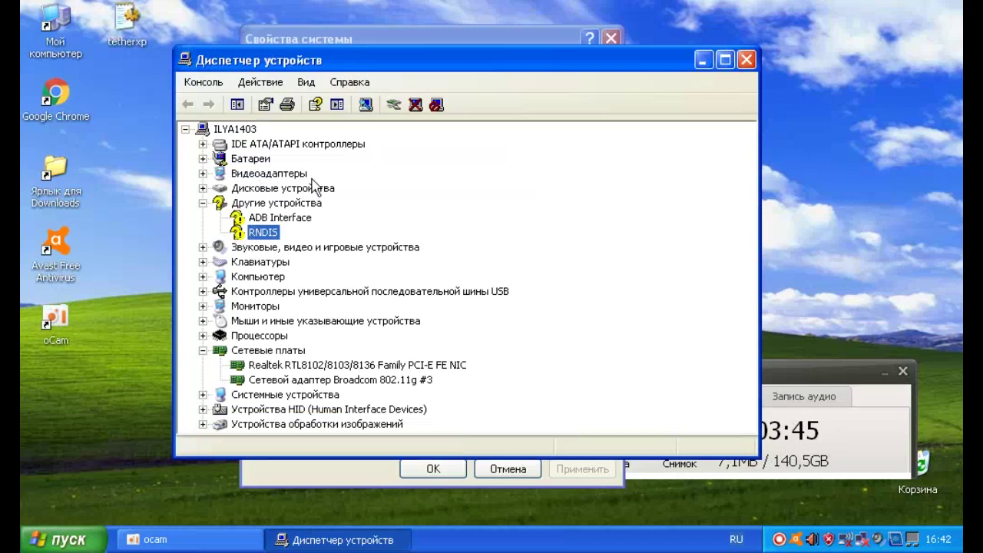
Step: Start a driver update for RNDIS, allowing Windows Update "только в этот раз" and choosing "Установка из указанного места"
{"action": "right_click", "coordinate": [270, 237]}
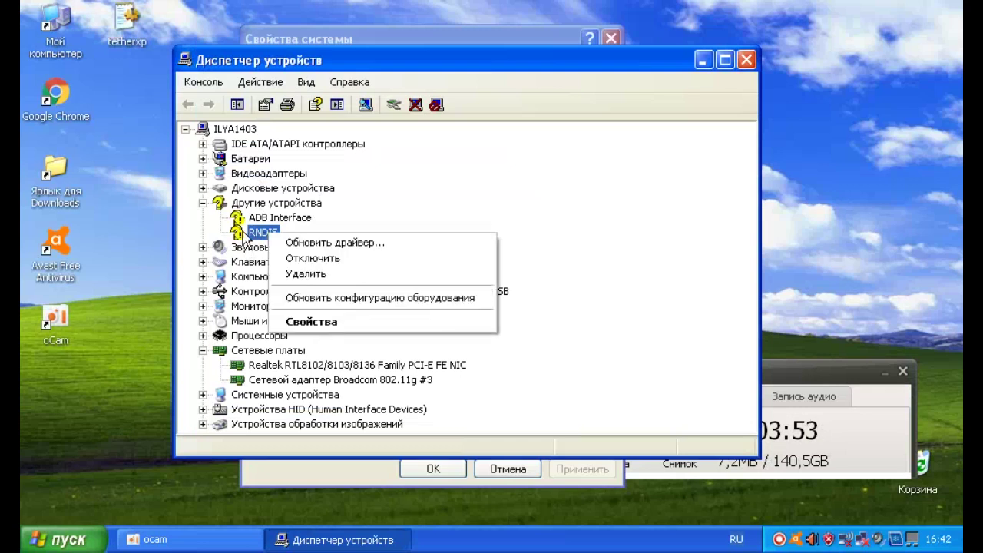
{"action": "left_click", "coordinate": [318, 244]}
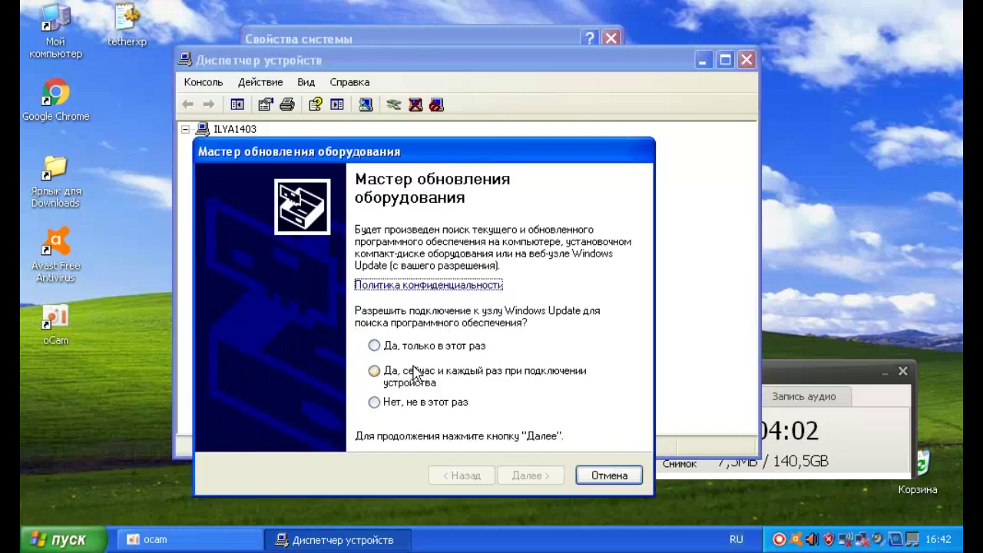
{"action": "left_click", "coordinate": [374, 345]}
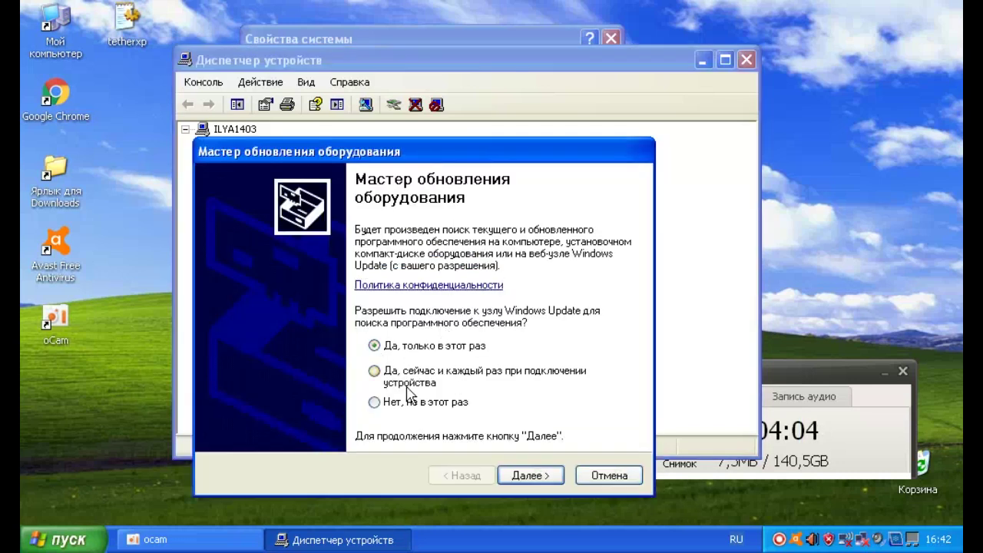
{"action": "left_click", "coordinate": [520, 475]}
{"action": "left_click", "coordinate": [385, 400]}
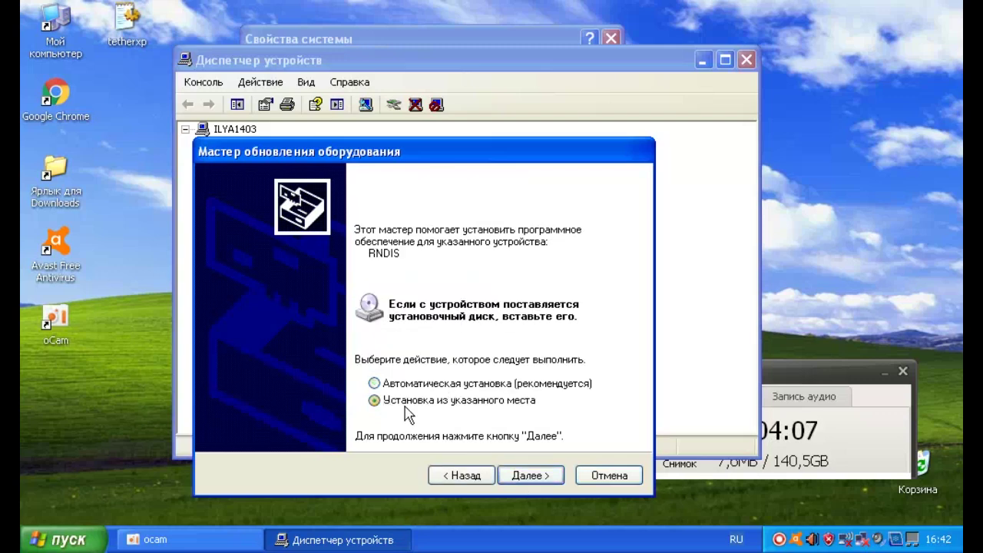
{"action": "left_click", "coordinate": [526, 475]}
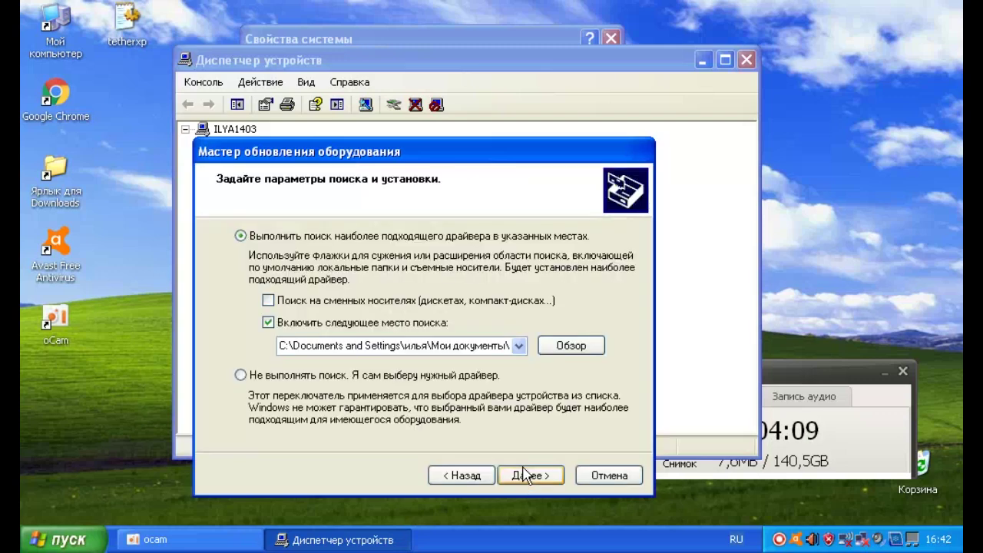
Step: Choose to pick the driver manually without searching, and set the hardware type to "Сетевые платы"
{"action": "left_click", "coordinate": [252, 378]}
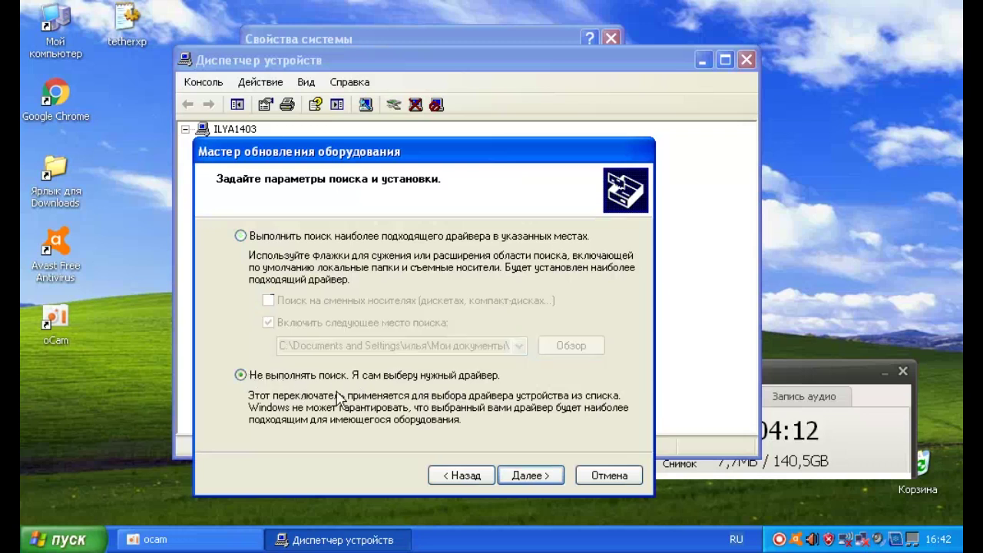
{"action": "left_click", "coordinate": [525, 476]}
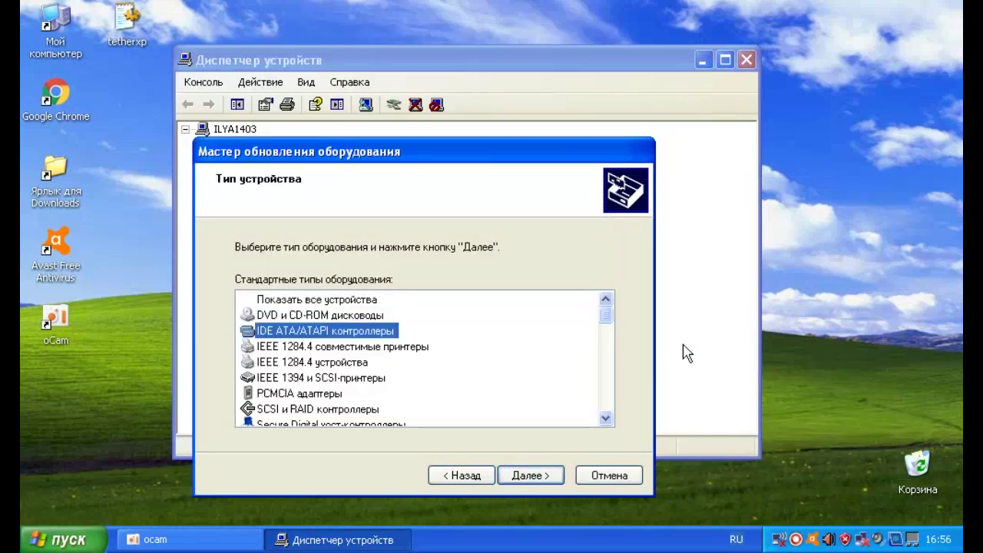
{"action": "left_click_drag", "start_coordinate": [608, 327], "coordinate": [609, 385]}
{"action": "left_click", "coordinate": [316, 409]}
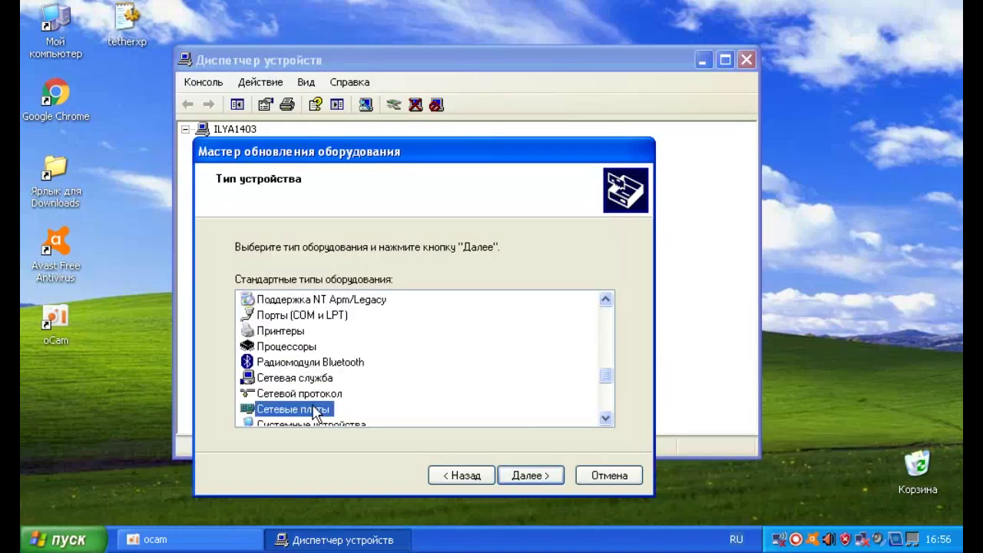
{"action": "left_click", "coordinate": [514, 474]}
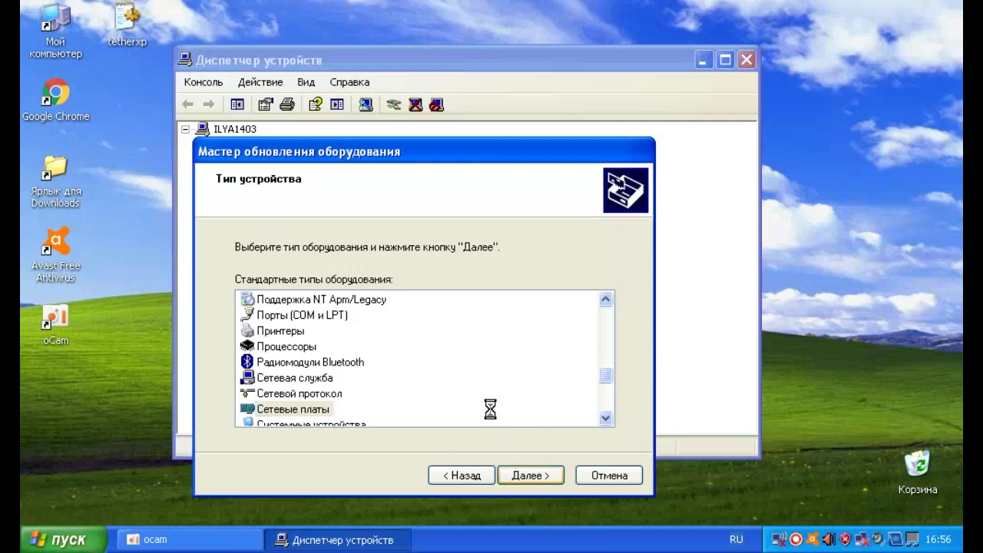
Step: Load the network adapter driver from disk using the tetherxp.inf file on the desktop
{"action": "left_click", "coordinate": [597, 424]}
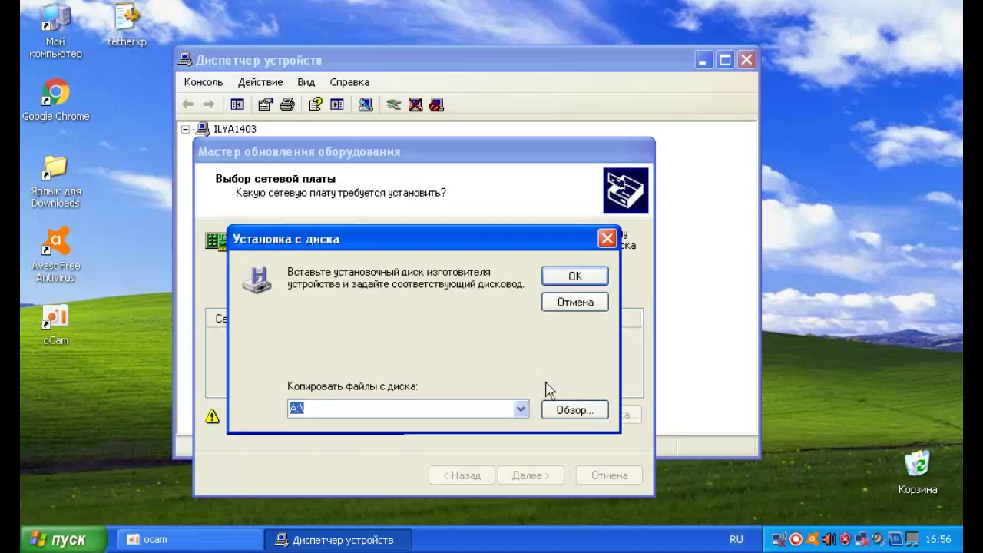
{"action": "left_click", "coordinate": [572, 409]}
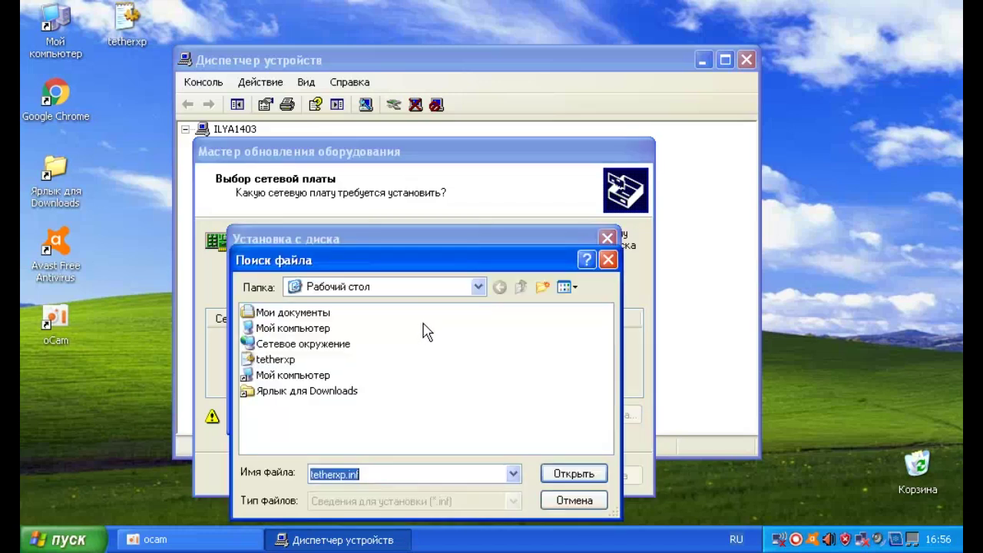
{"action": "double_click", "coordinate": [286, 361]}
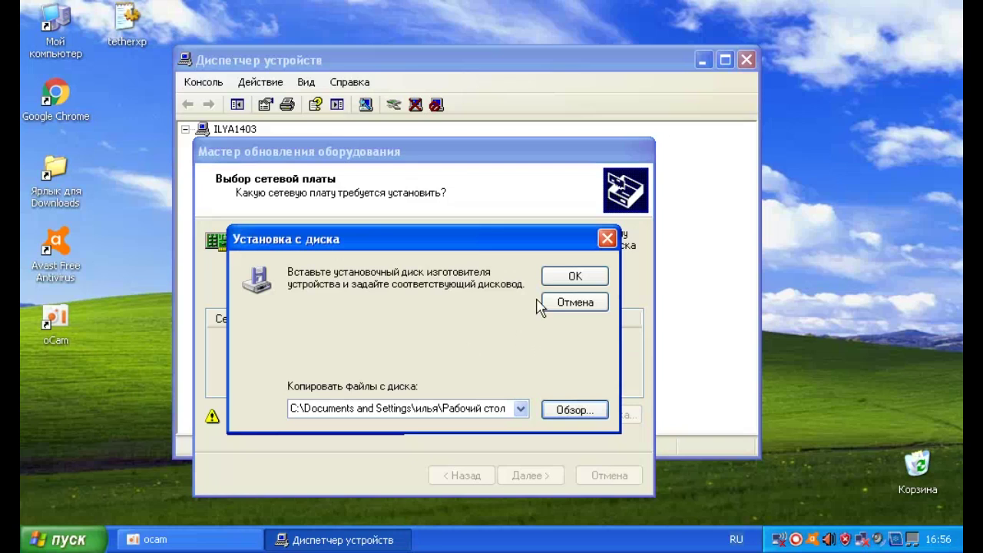
{"action": "left_click", "coordinate": [573, 278]}
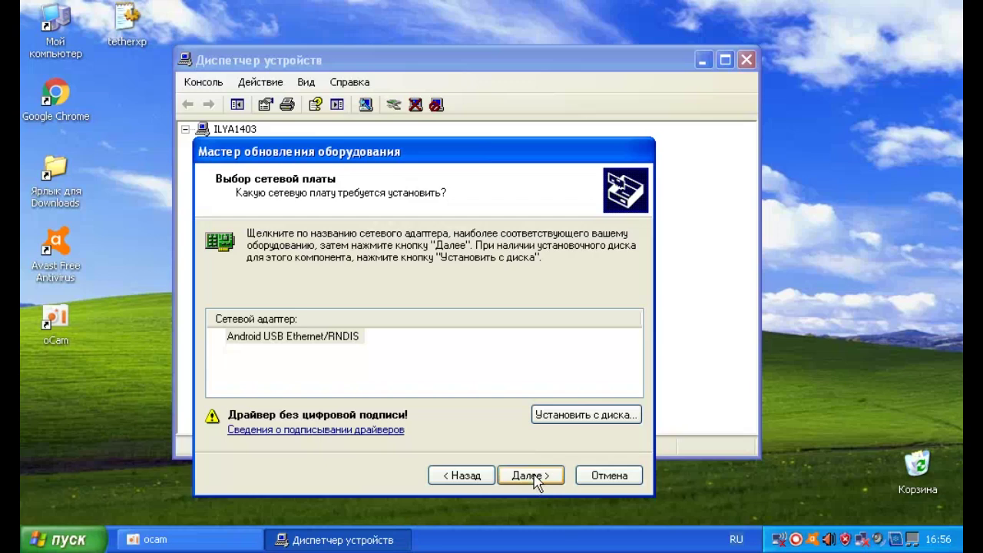
Step: Install the Android USB Ethernet/RNDIS driver despite the compatibility warnings and finish the hardware update wizard
{"action": "left_click", "coordinate": [535, 478]}
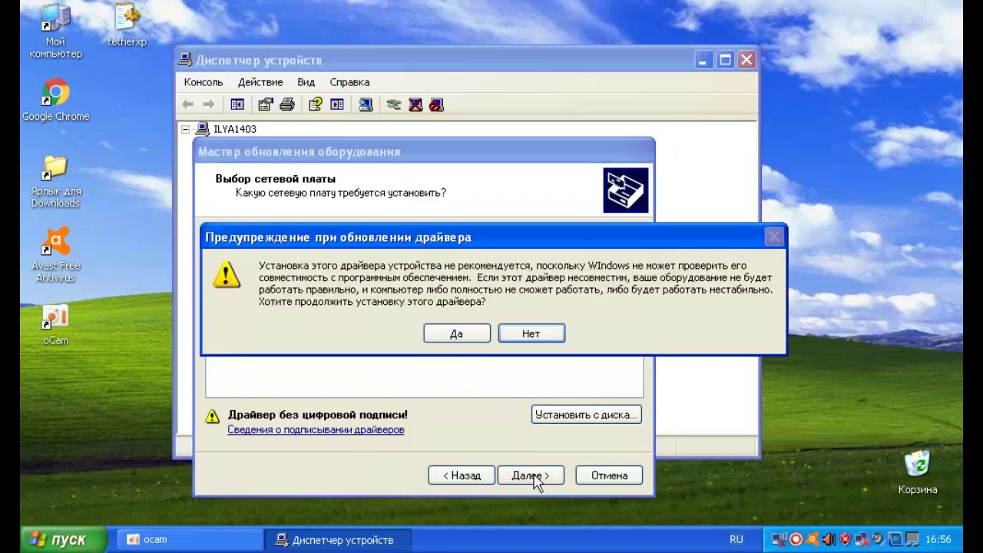
{"action": "left_click", "coordinate": [454, 336]}
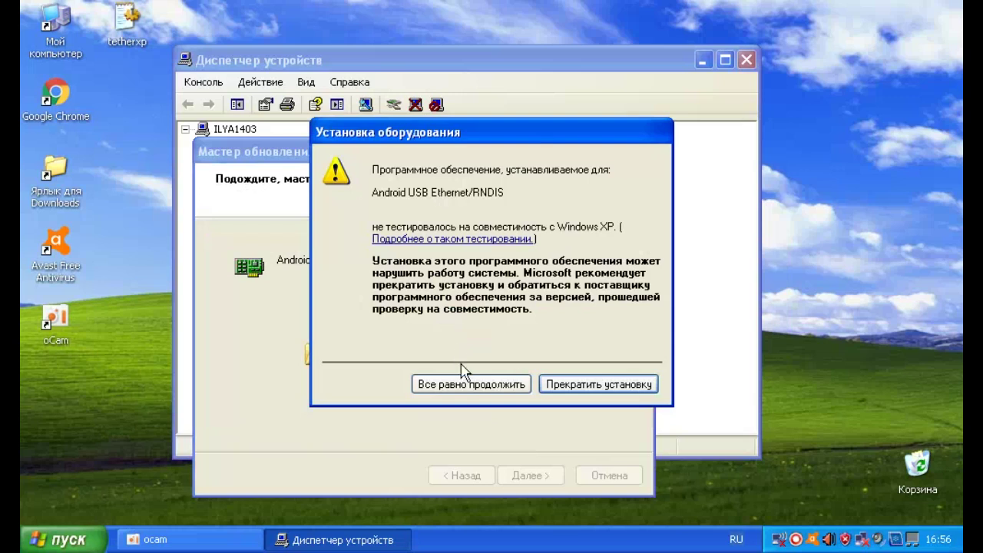
{"action": "left_click", "coordinate": [470, 385]}
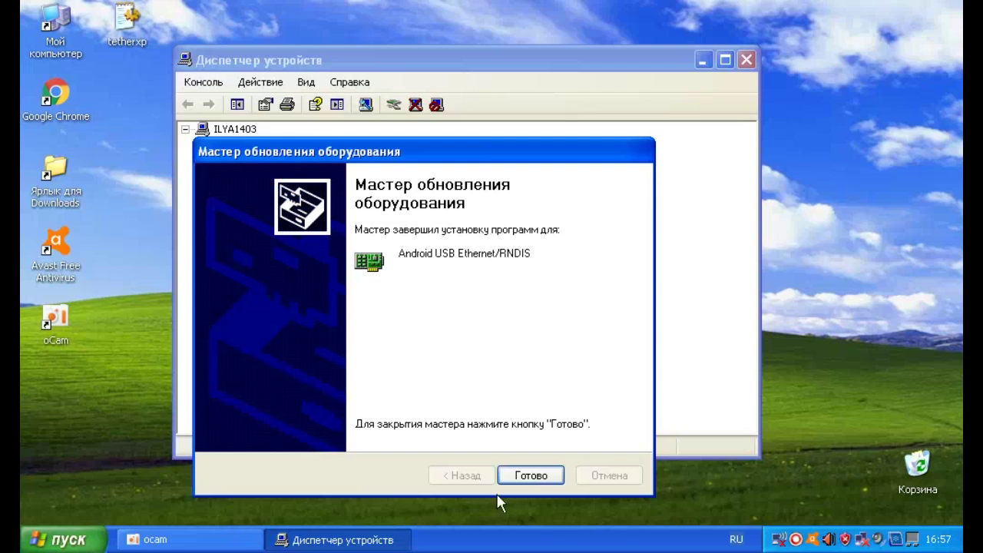
{"action": "left_click", "coordinate": [531, 478]}
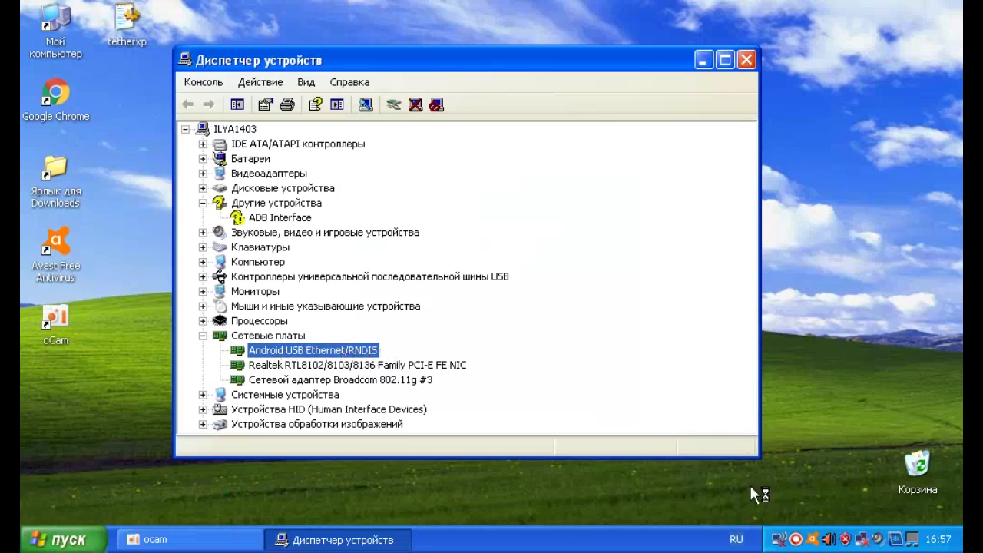
Step: Open the "Сетевые подключения" folder to reach the Android USB network connection
{"action": "left_click", "coordinate": [779, 541]}
{"action": "right_click", "coordinate": [779, 540]}
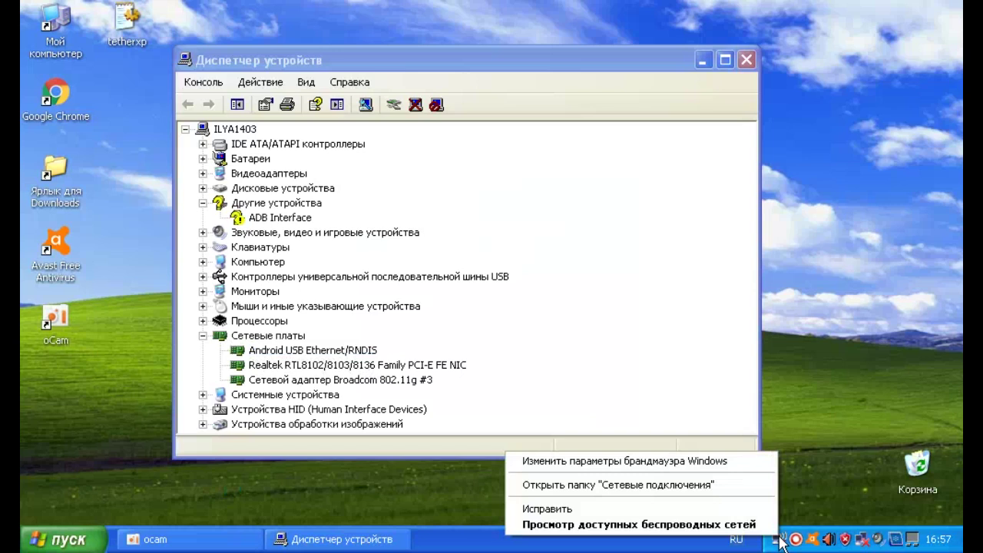
{"action": "left_click", "coordinate": [863, 540]}
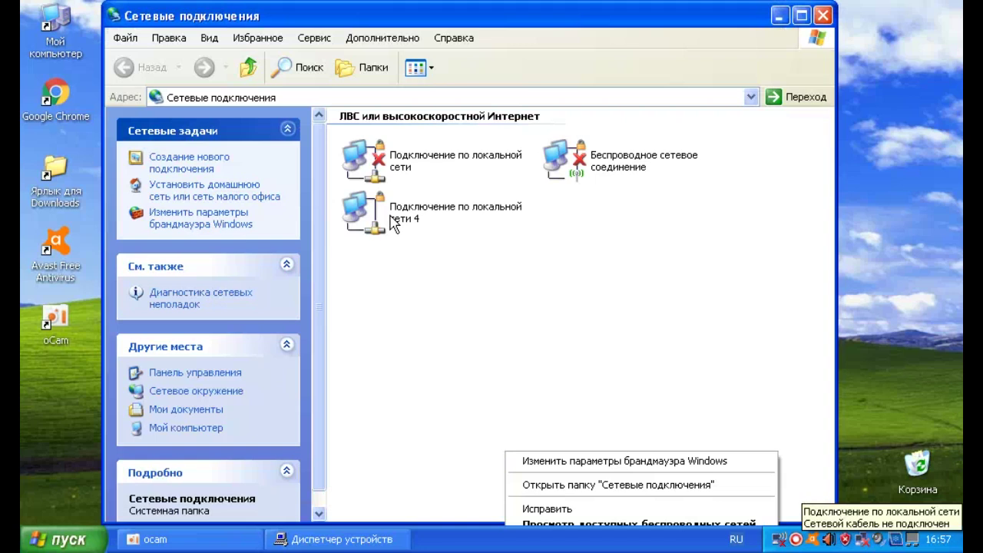
{"action": "left_click", "coordinate": [442, 223]}
{"action": "left_click", "coordinate": [483, 281]}
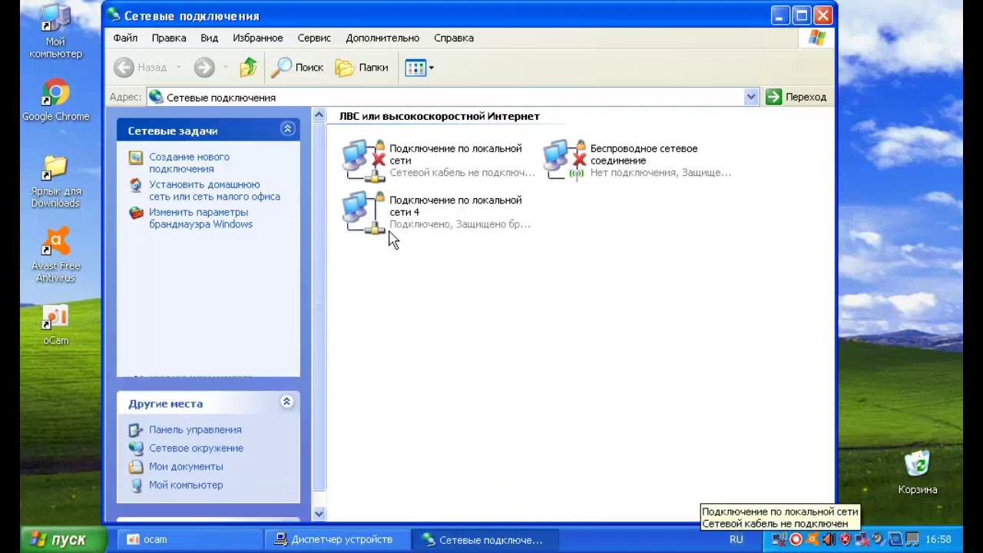
Step: Enable the notification area icon for "Подключение по локальной сети 4" in its properties and apply the change
{"action": "right_click", "coordinate": [412, 224]}
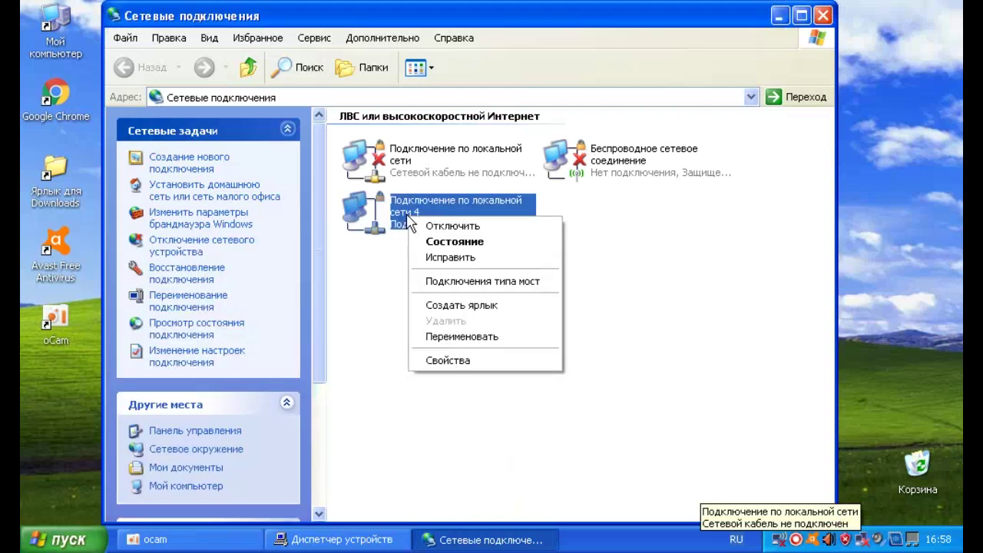
{"action": "left_click", "coordinate": [449, 366]}
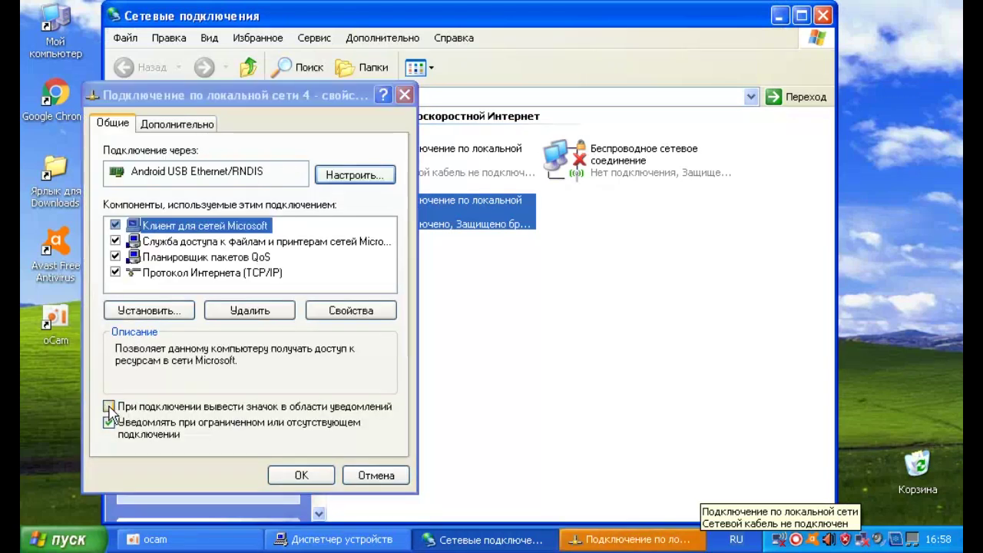
{"action": "left_click", "coordinate": [109, 407]}
{"action": "left_click", "coordinate": [299, 476]}
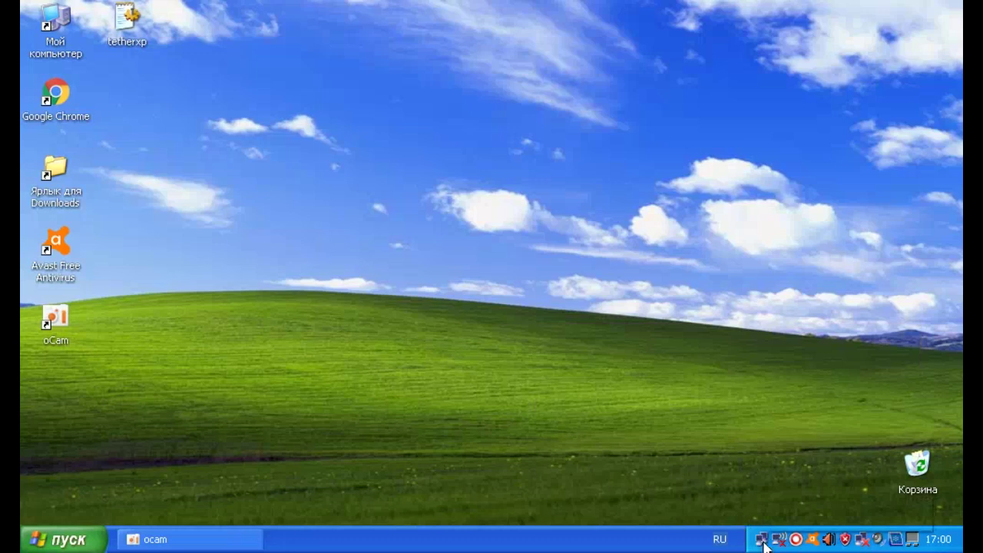
Step: Check the status, duration and speed of "Подключение по локальной сети 4", closing its status window when done
{"action": "double_click", "coordinate": [762, 538]}
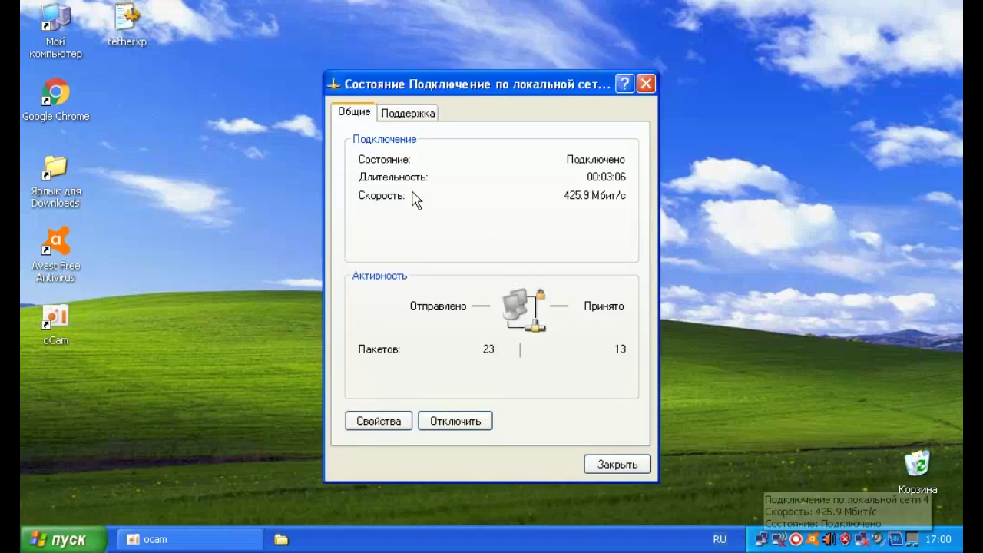
{"action": "left_click", "coordinate": [605, 467]}
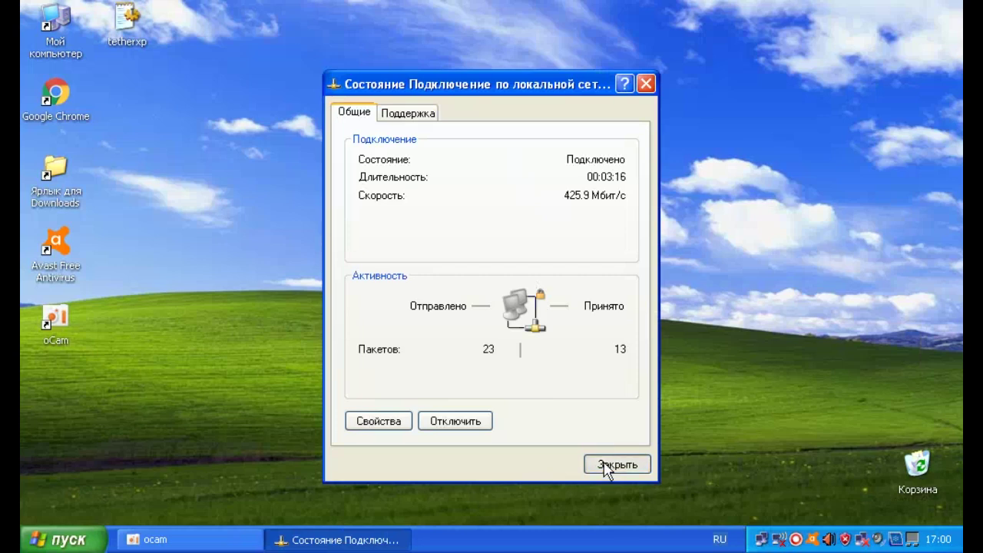